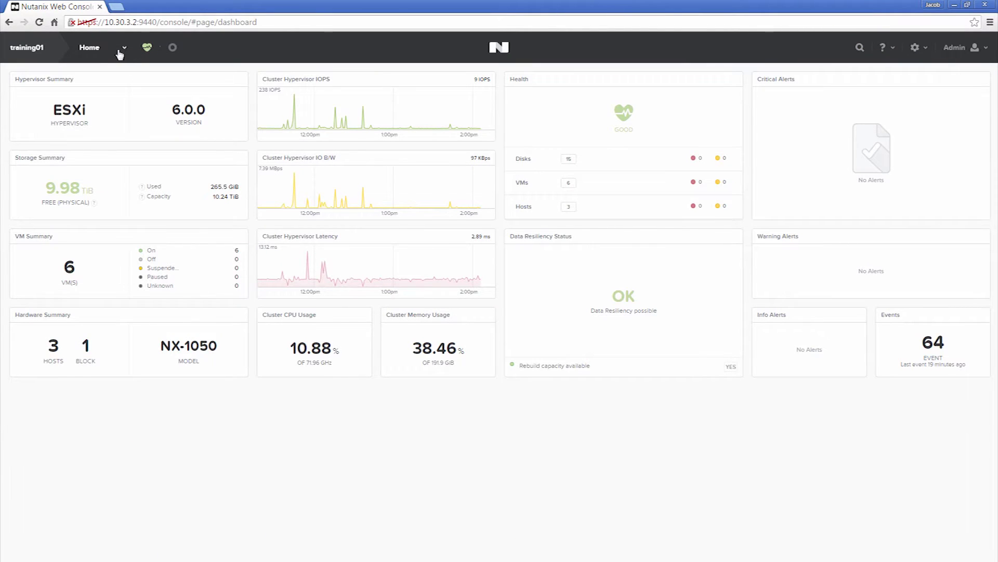
# Open the VM page in table view and select Windows2008r2 to show its details.
pyautogui.click(124, 48)
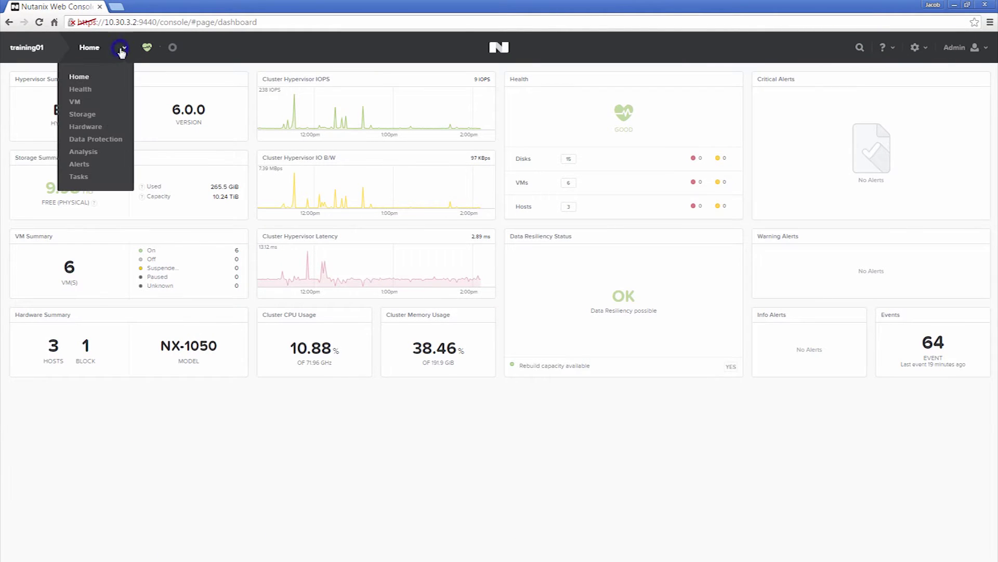
pyautogui.click(83, 107)
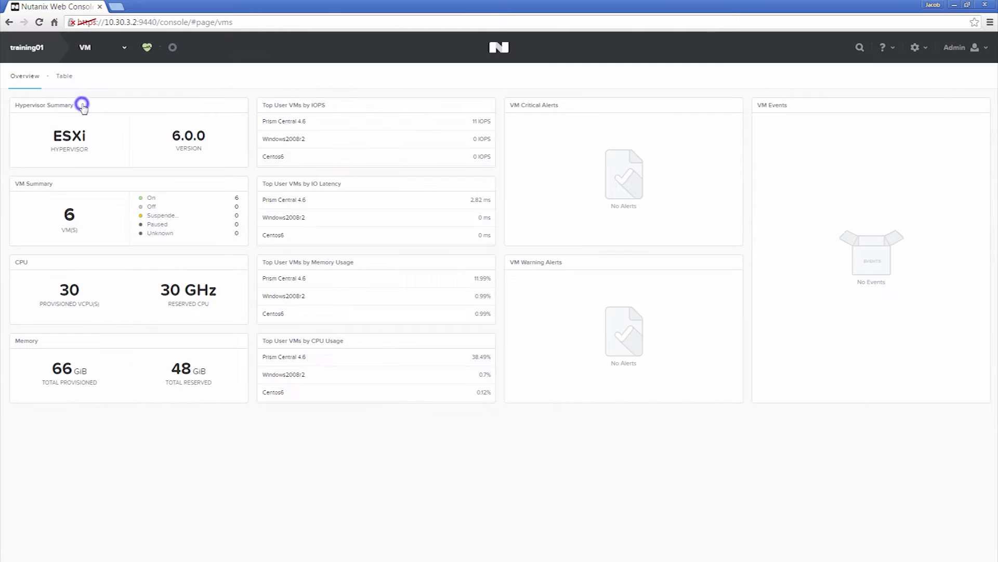
pyautogui.click(65, 77)
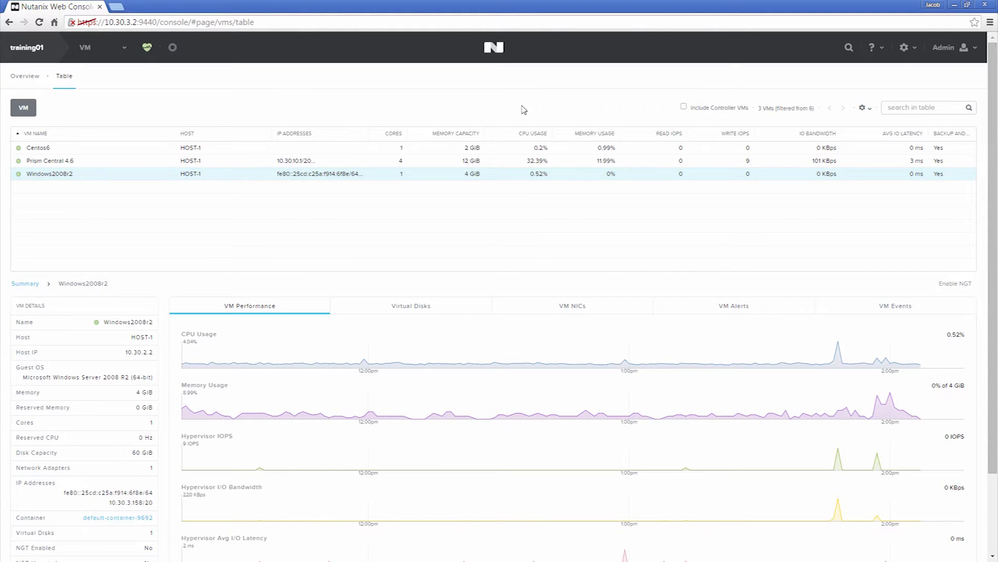
pyautogui.click(438, 176)
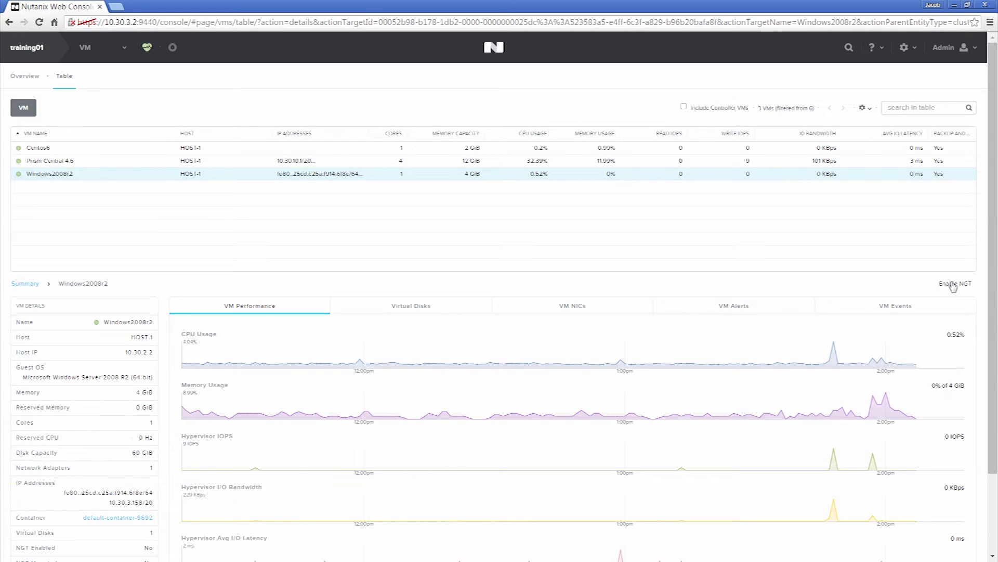
# Enable NGT on Windows2008r2, mounting its CD-ROM, and switch to the Windows guest's desktop.
pyautogui.click(952, 284)
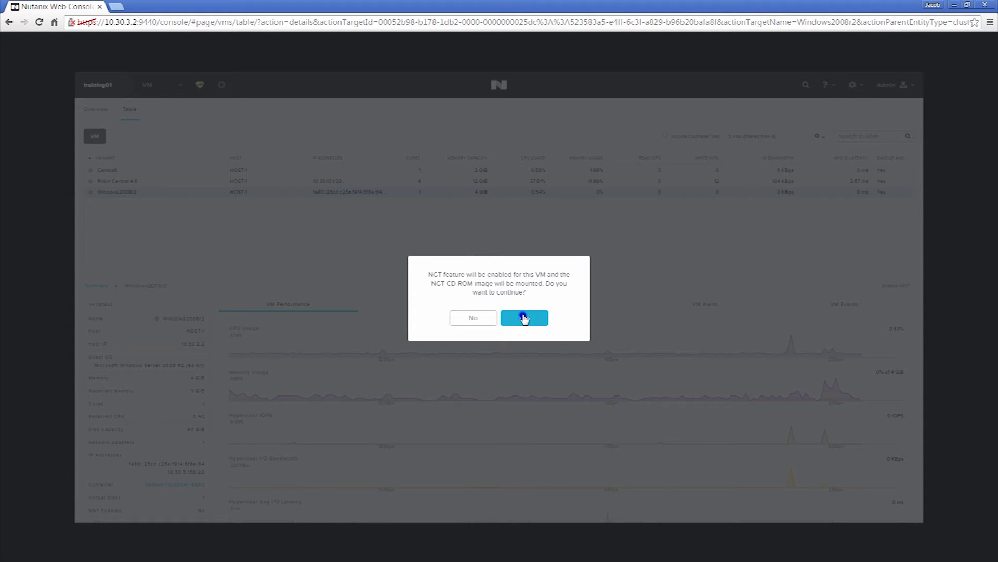
pyautogui.click(525, 316)
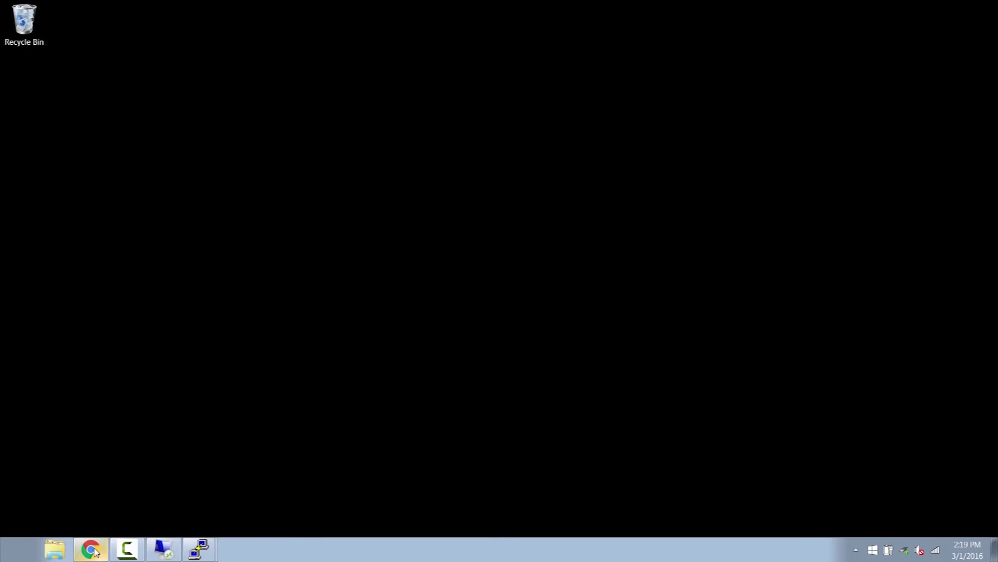
pyautogui.click(161, 551)
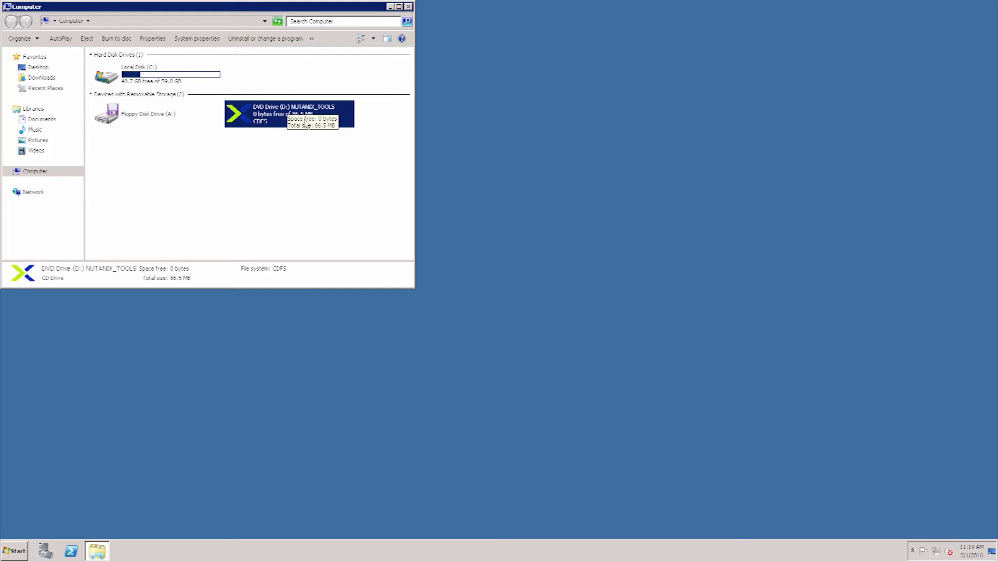
# Launch the installer from the NUTANIX_TOOLS D: drive, agree to the licence, and start installing.
pyautogui.doubleClick(267, 115)
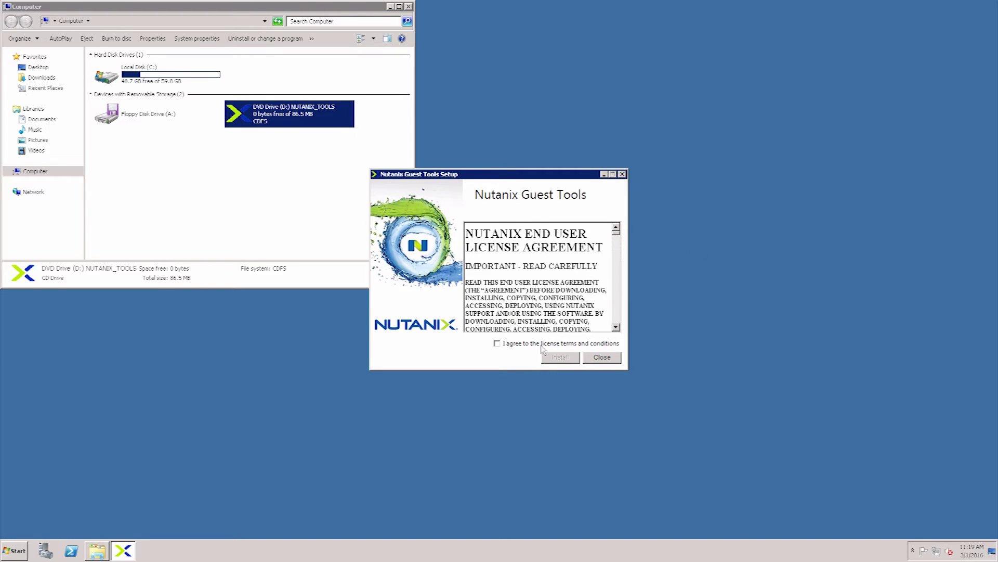
pyautogui.click(540, 344)
pyautogui.click(562, 358)
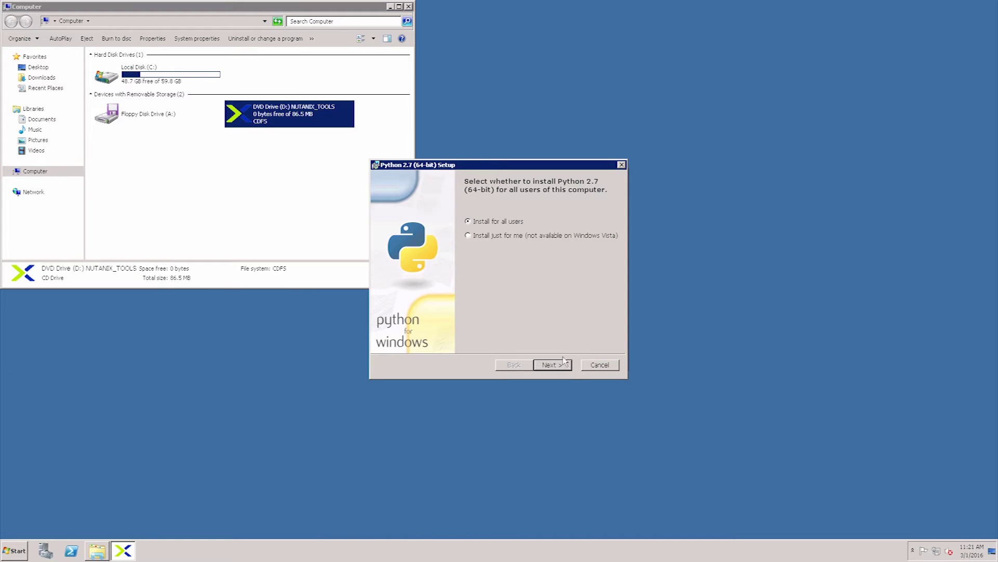
# Install Python 2.7 for all users into C:\Python27\, overwriting existing files, and finish.
pyautogui.click(560, 366)
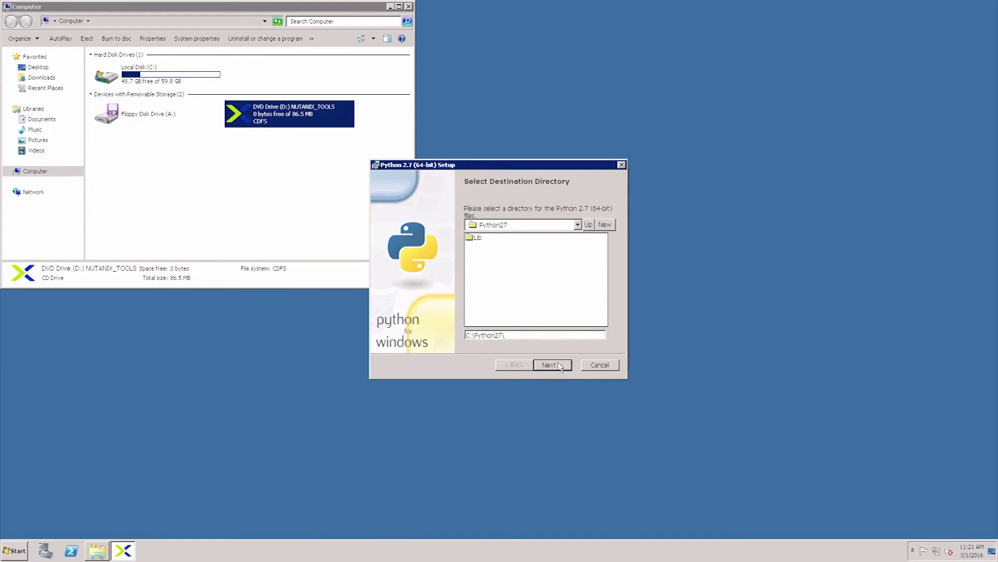
pyautogui.click(560, 366)
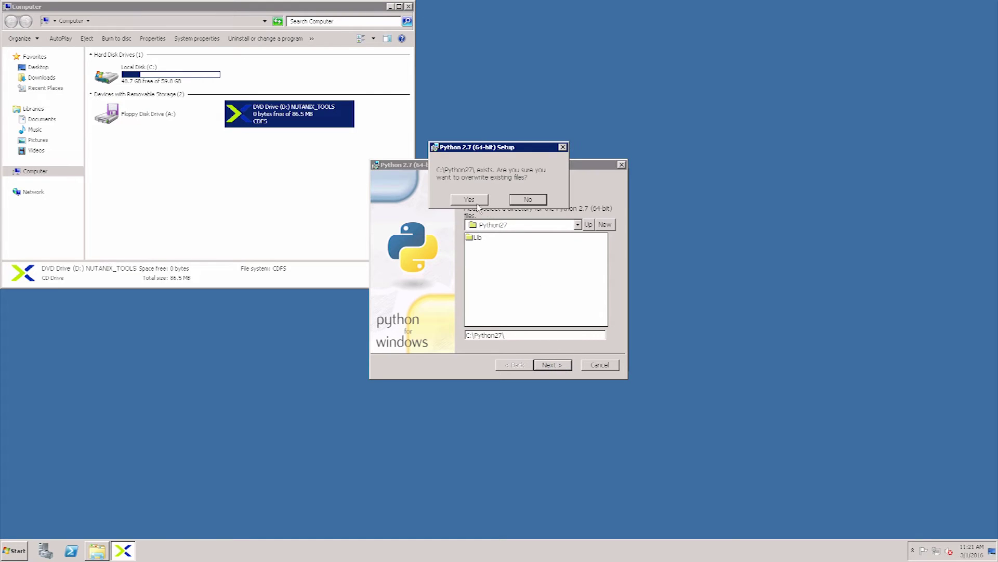
pyautogui.click(468, 200)
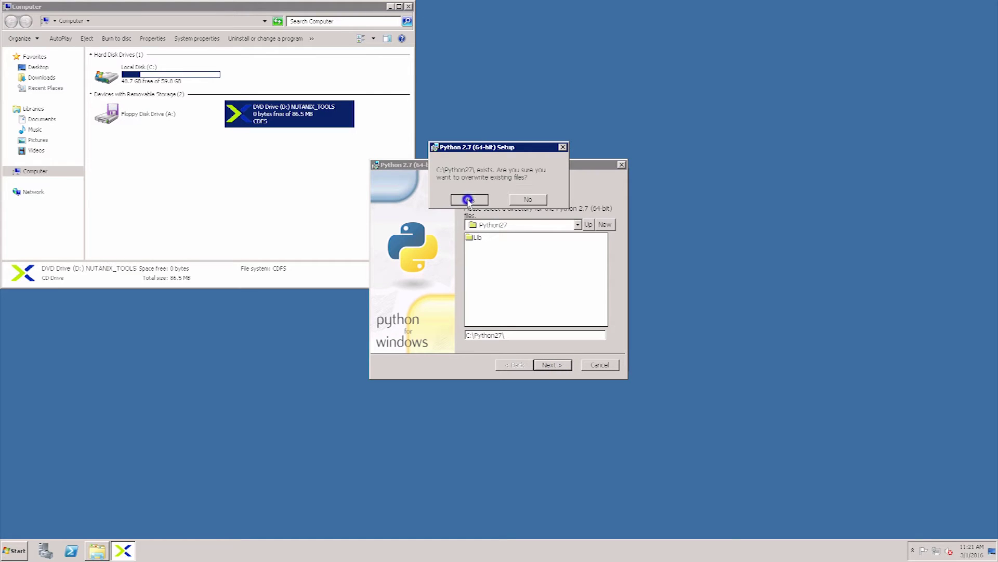
pyautogui.click(552, 367)
pyautogui.click(551, 366)
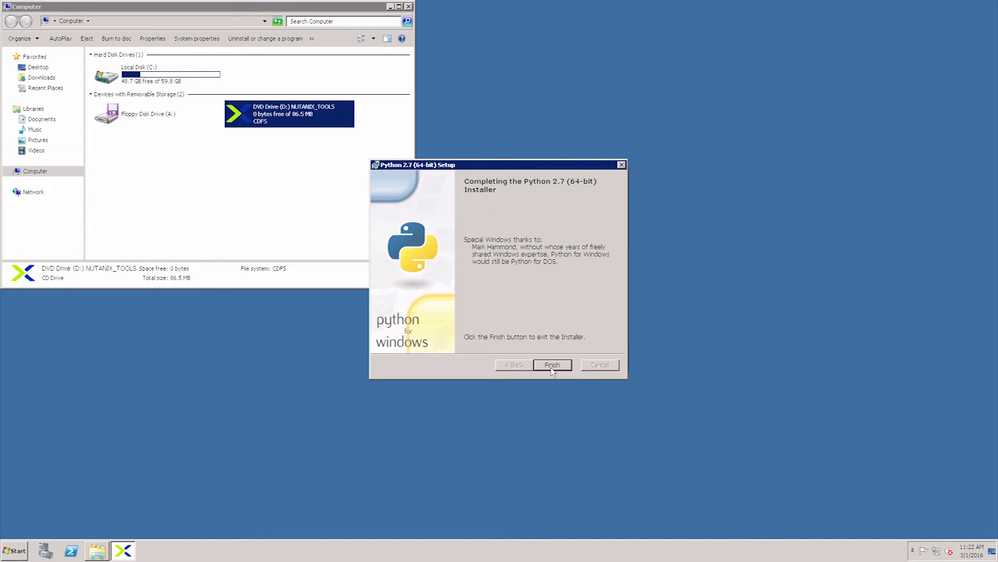
pyautogui.click(552, 365)
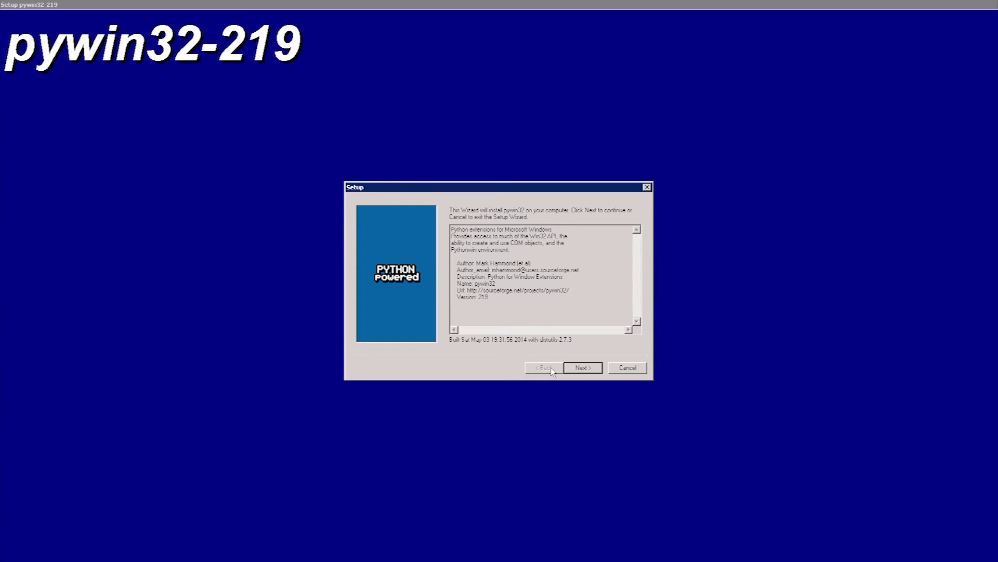
# Install pywin32-219 against the detected Python 2.7 and close the finished wizard.
pyautogui.click(572, 369)
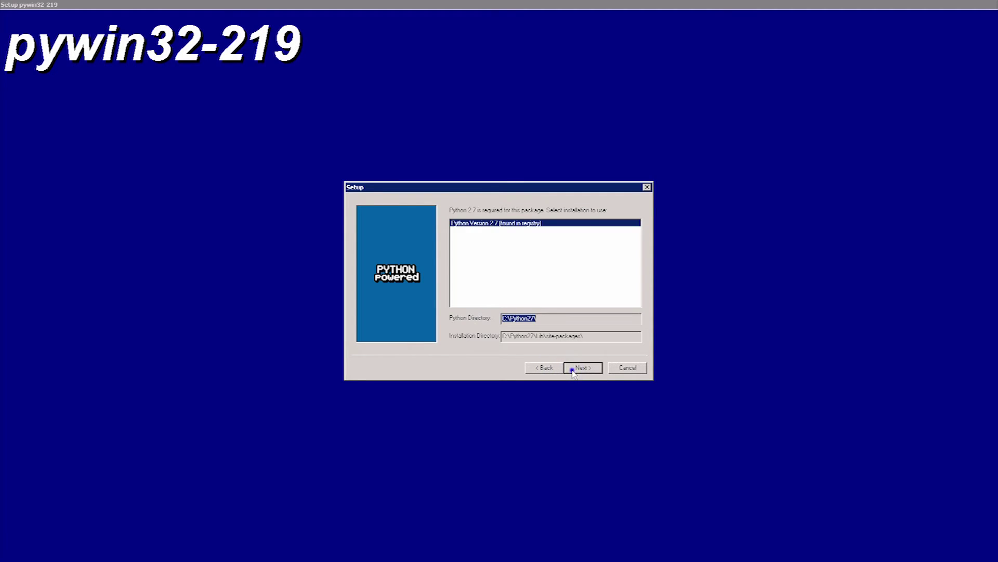
pyautogui.click(573, 369)
pyautogui.click(584, 369)
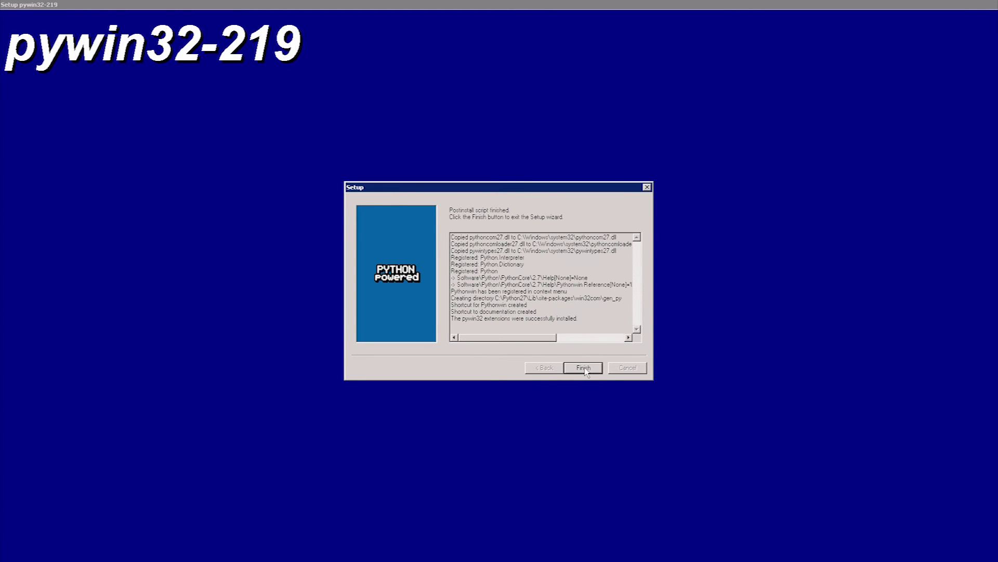
pyautogui.click(583, 368)
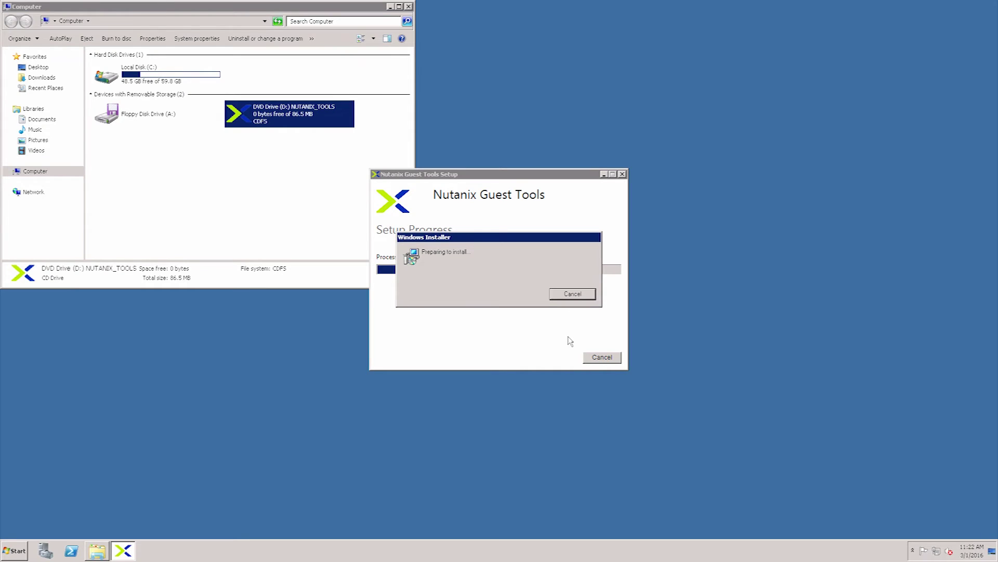
# Accept the VM Mobility licence agreement and start its installation.
pyautogui.press('Return')
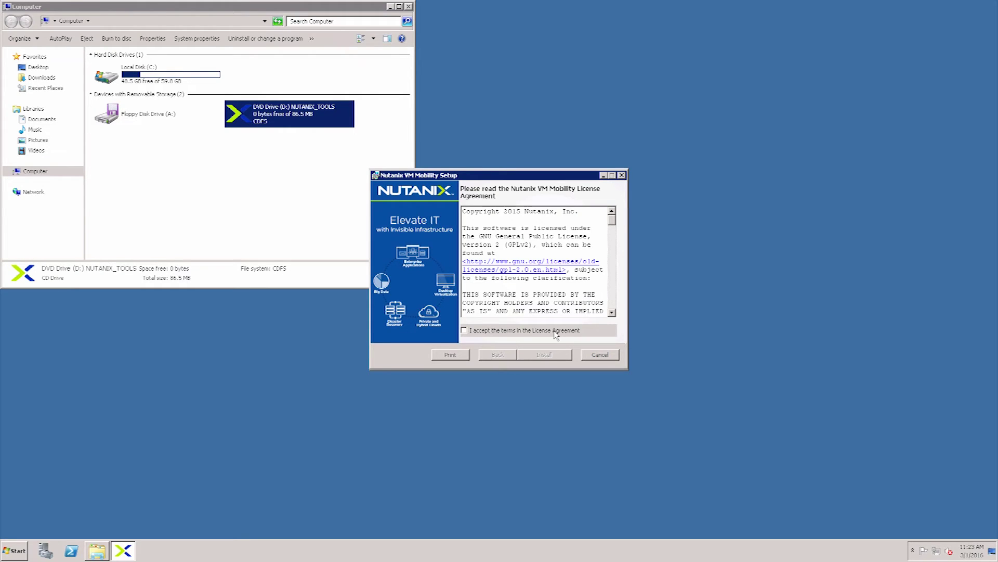
pyautogui.click(556, 332)
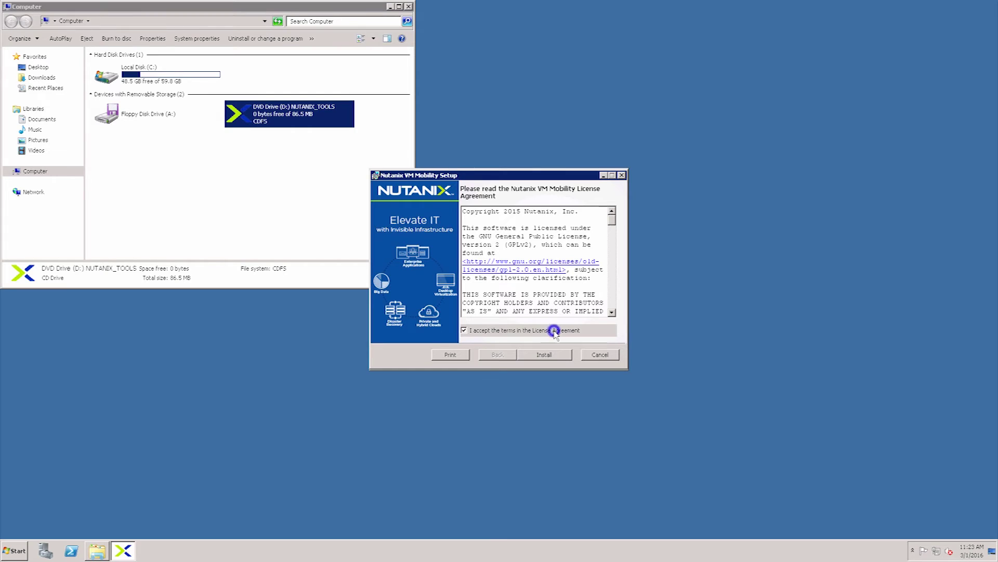
pyautogui.click(553, 359)
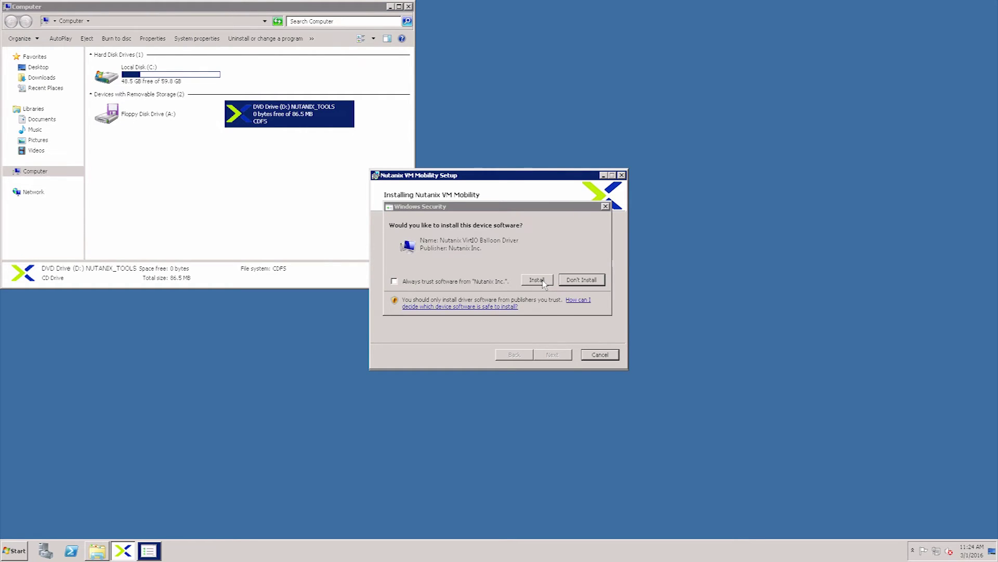
# Trust Nutanix Inc., install the VirtIO and system device drivers, and close the successful setup.
pyautogui.click(476, 282)
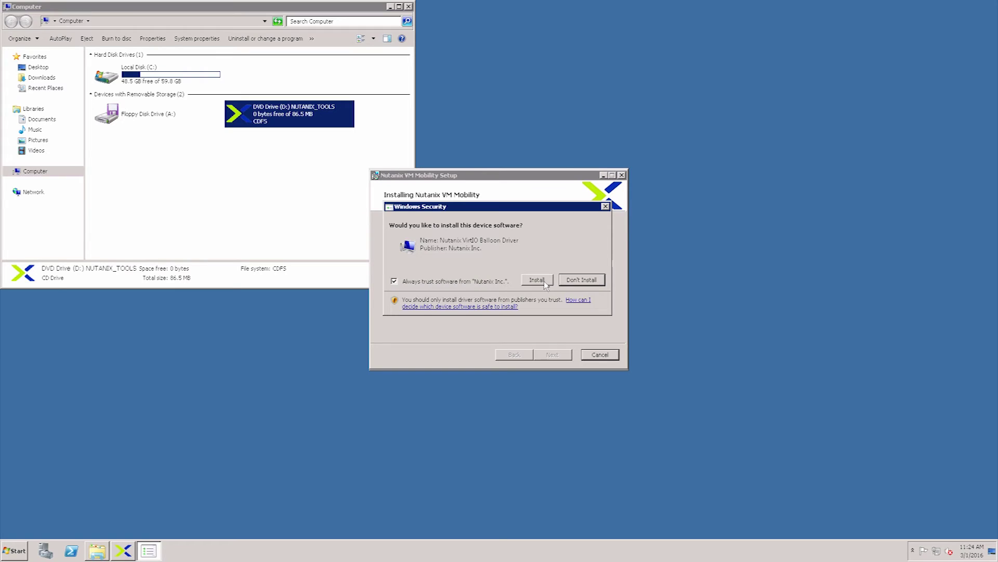
pyautogui.click(542, 280)
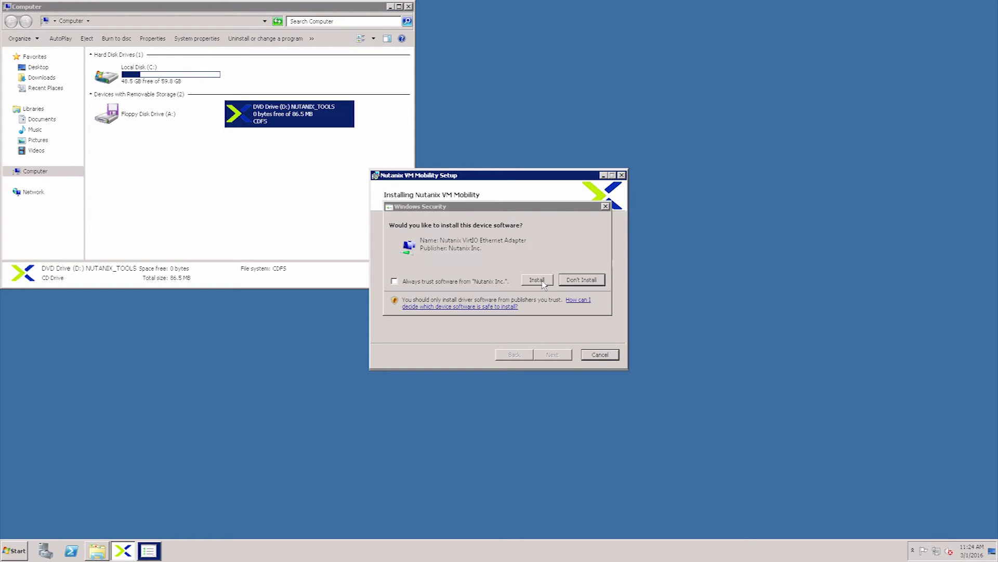
pyautogui.click(537, 280)
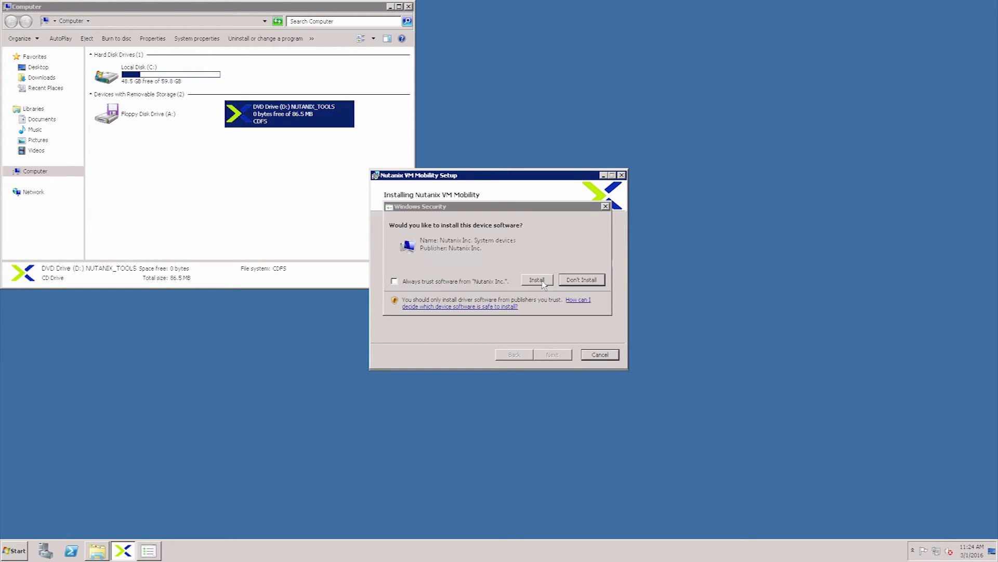
pyautogui.click(537, 280)
pyautogui.click(541, 280)
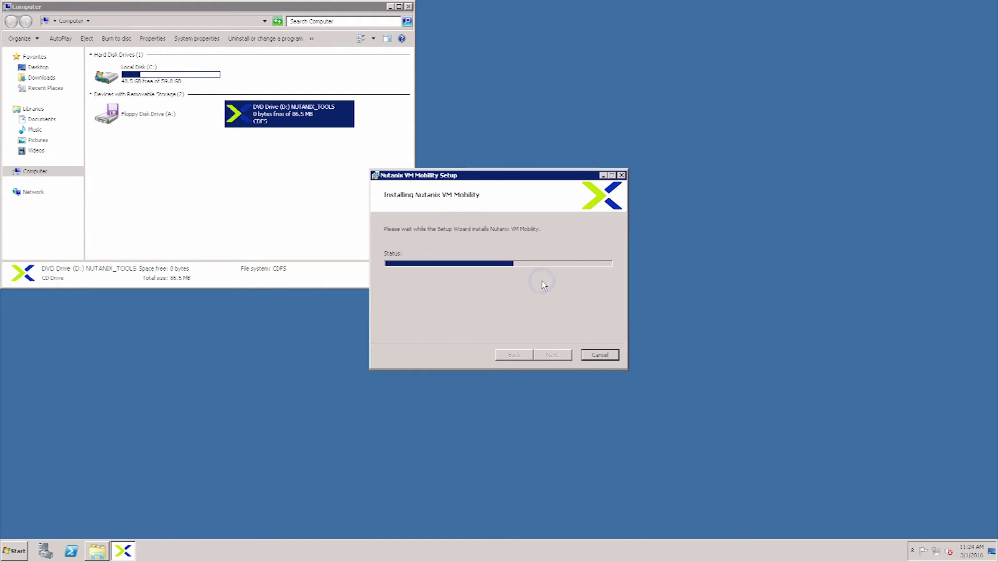
pyautogui.click(543, 281)
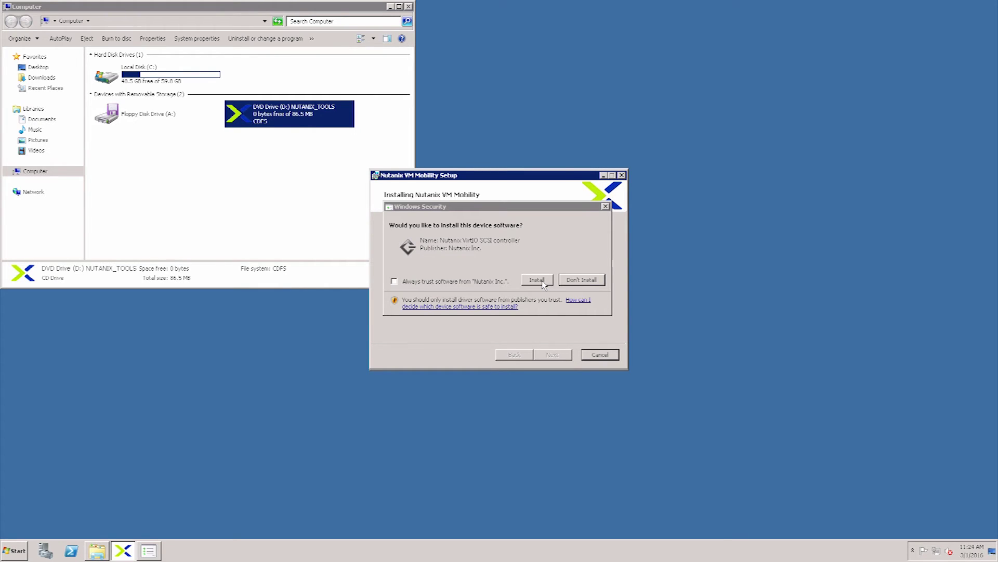
pyautogui.click(541, 280)
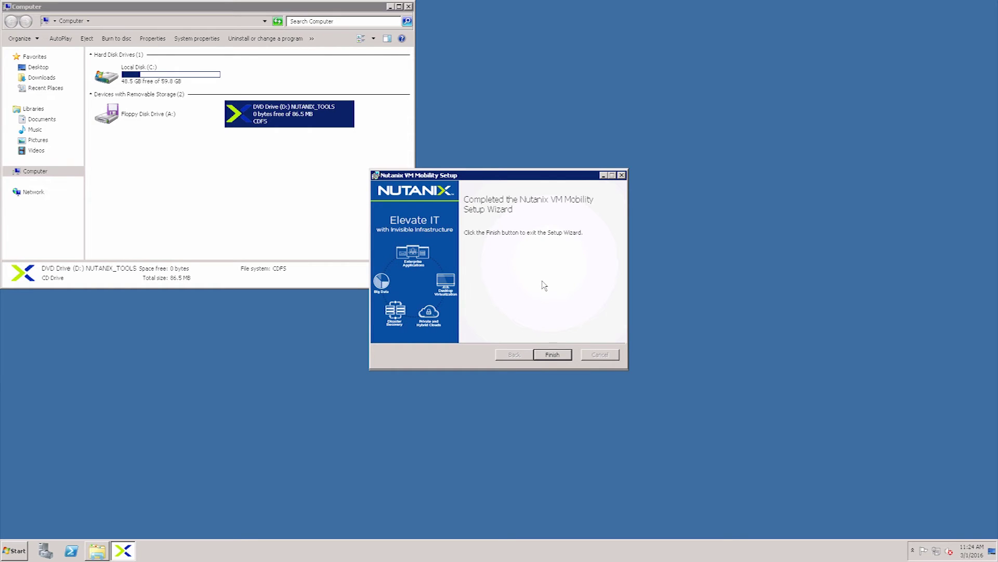
pyautogui.click(545, 354)
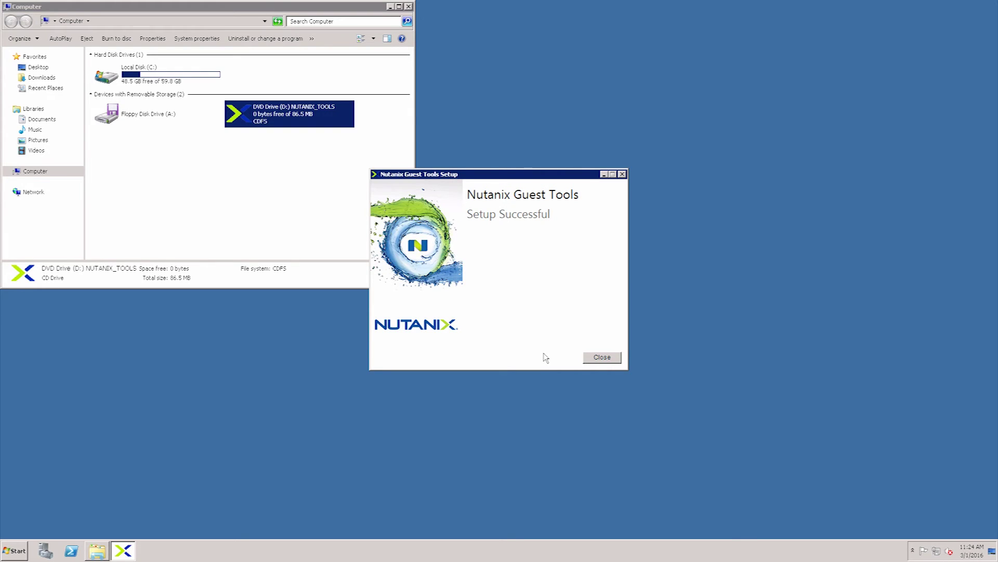
pyautogui.click(603, 358)
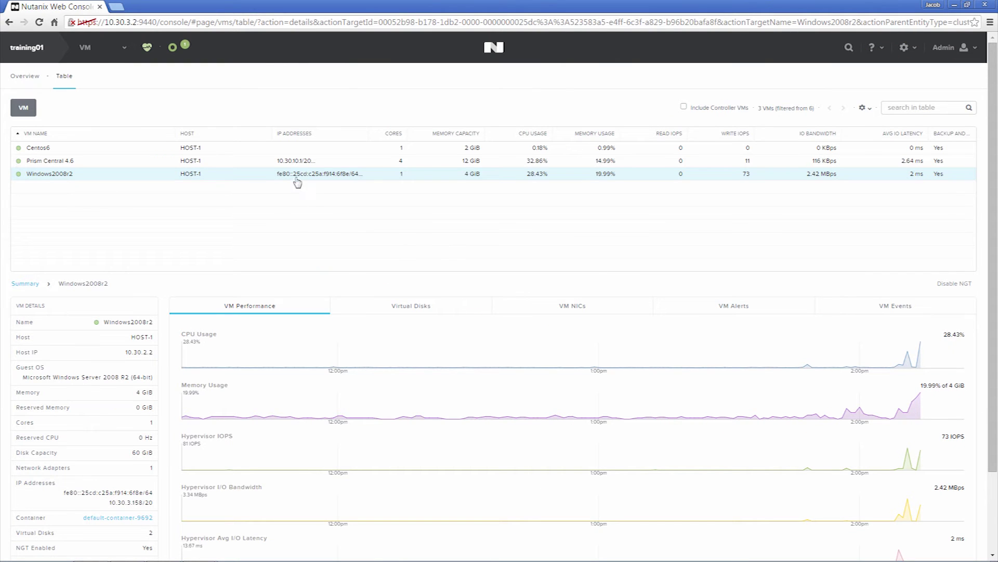
# Select Centos6, enable NGT with its CD mounted, and bring up the CentOS root terminal.
pyautogui.moveTo(296, 177)
pyautogui.click(303, 151)
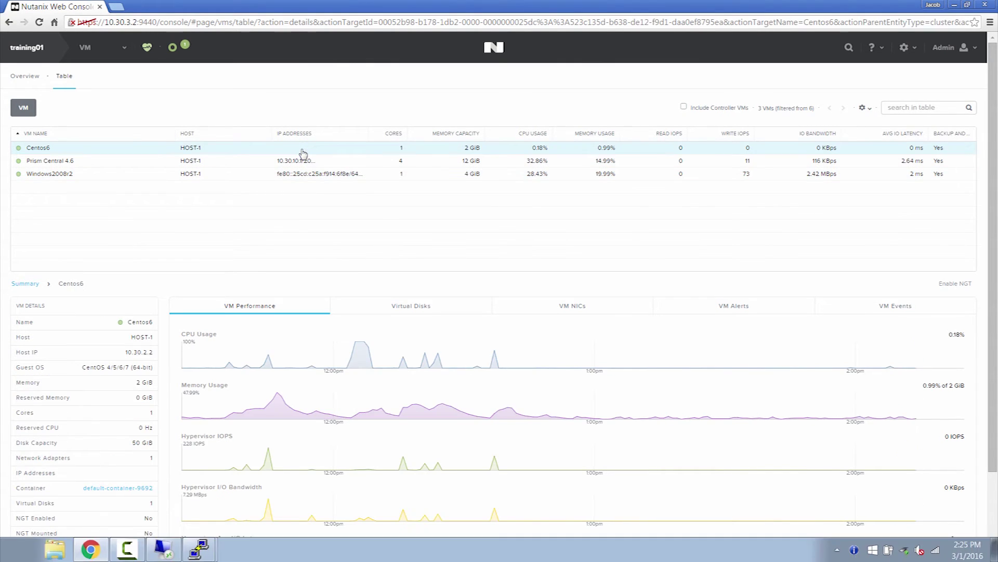
pyautogui.click(955, 284)
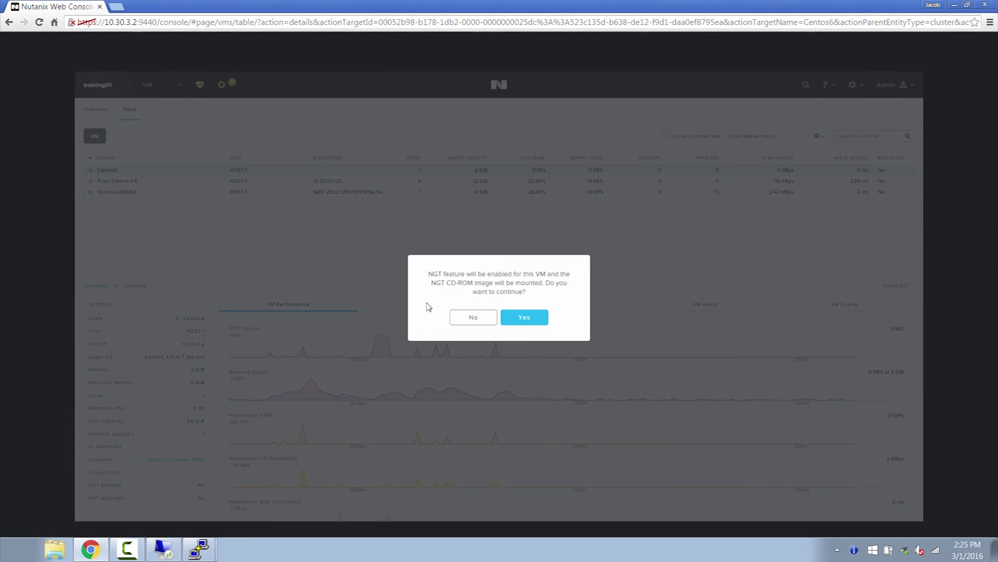
pyautogui.click(518, 318)
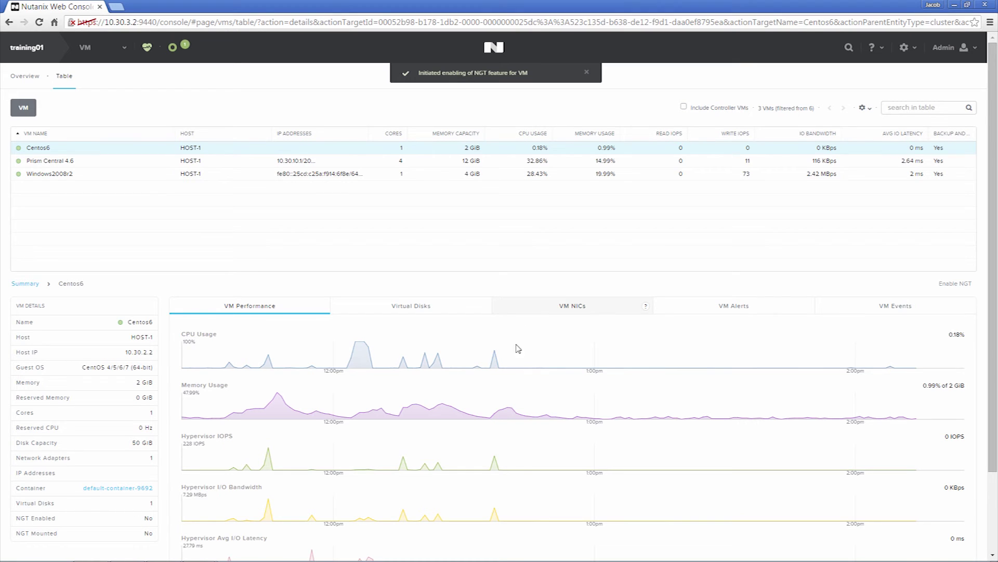
pyautogui.moveTo(529, 560)
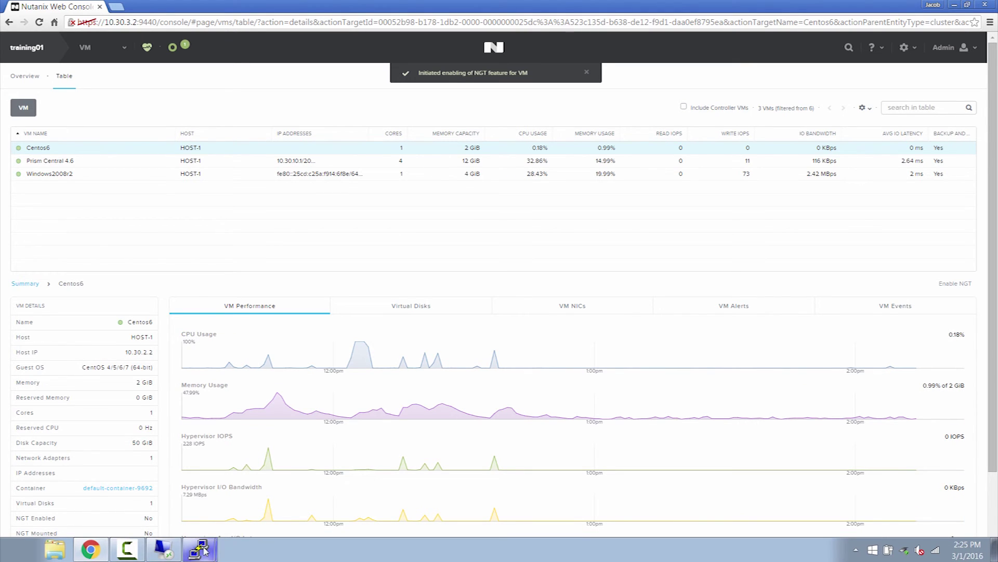
pyautogui.click(199, 547)
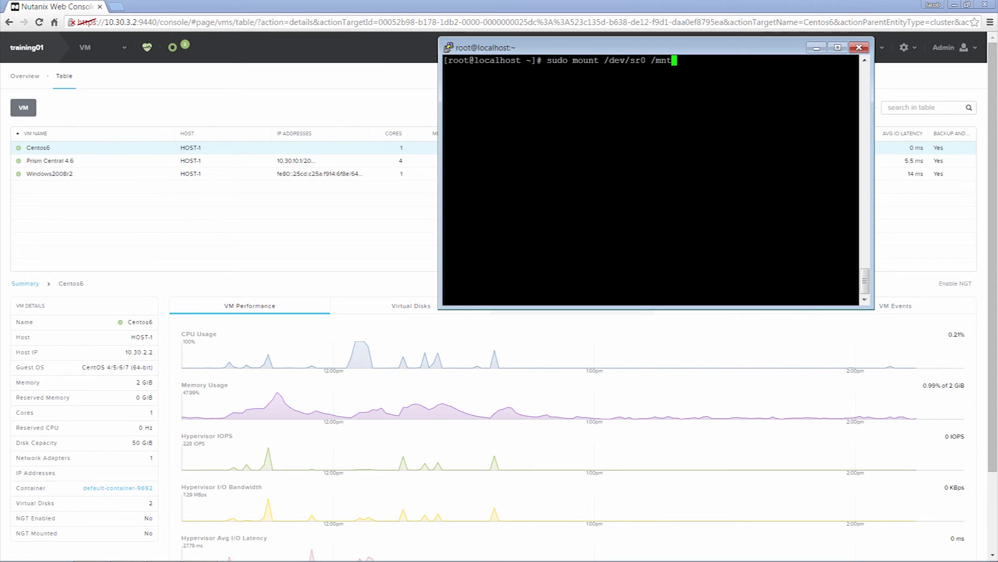
# Mount /dev/sr0 at /mnt and run install_ngt.py from history to install Centos6's guest tools.
pyautogui.press('Return')
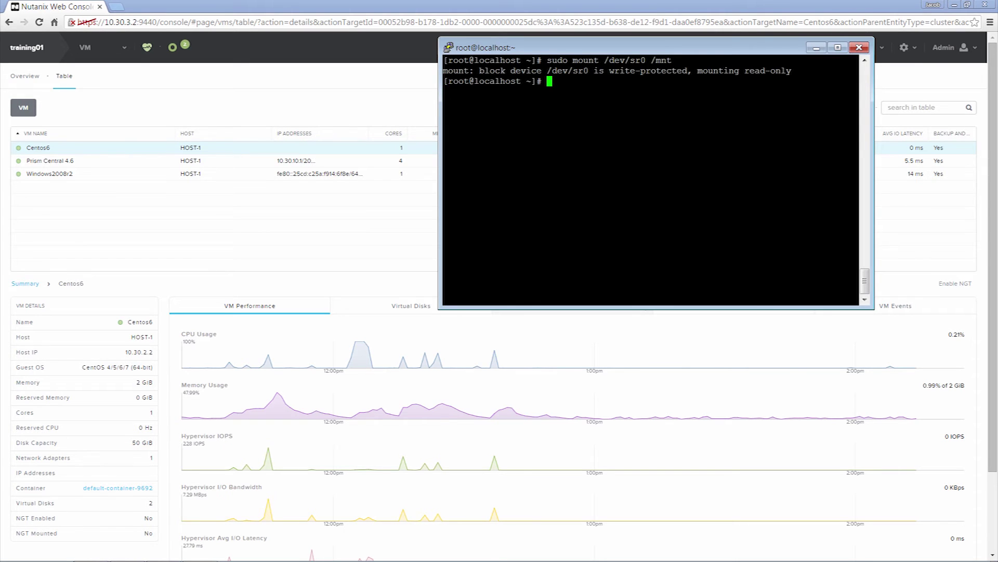
pyautogui.write('history')
pyautogui.press('Up')
pyautogui.press('Up')
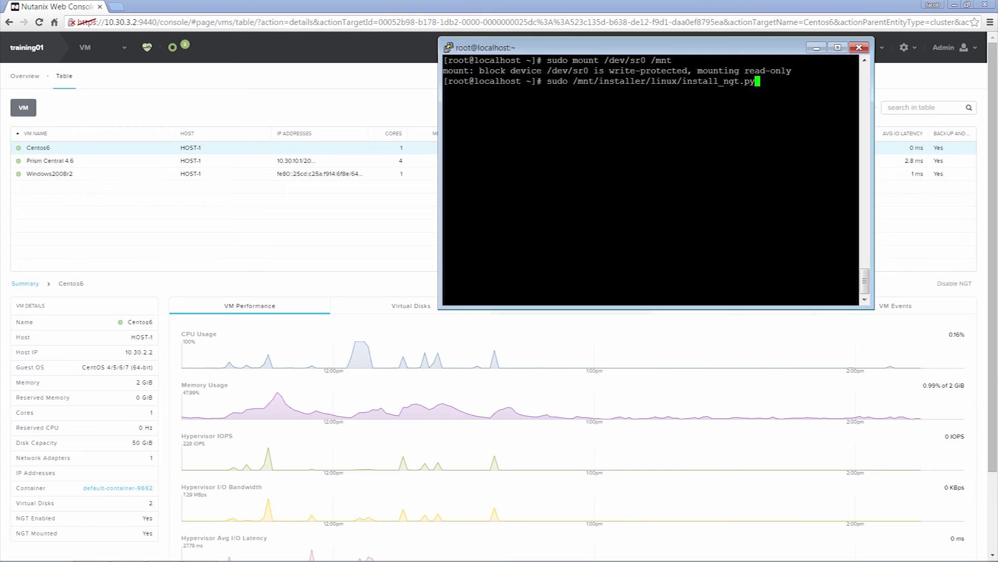
pyautogui.press('Return')
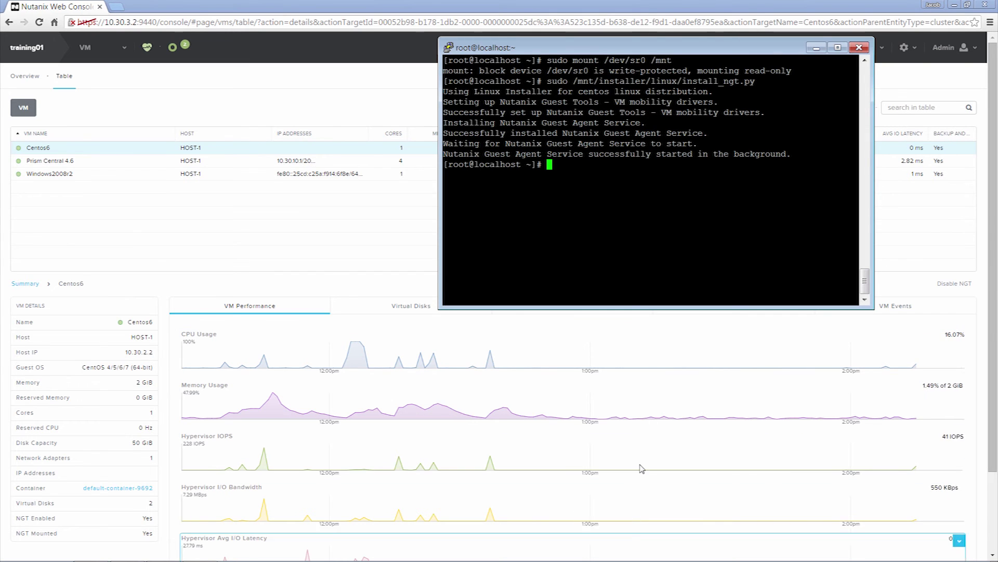
pyautogui.moveTo(509, 561)
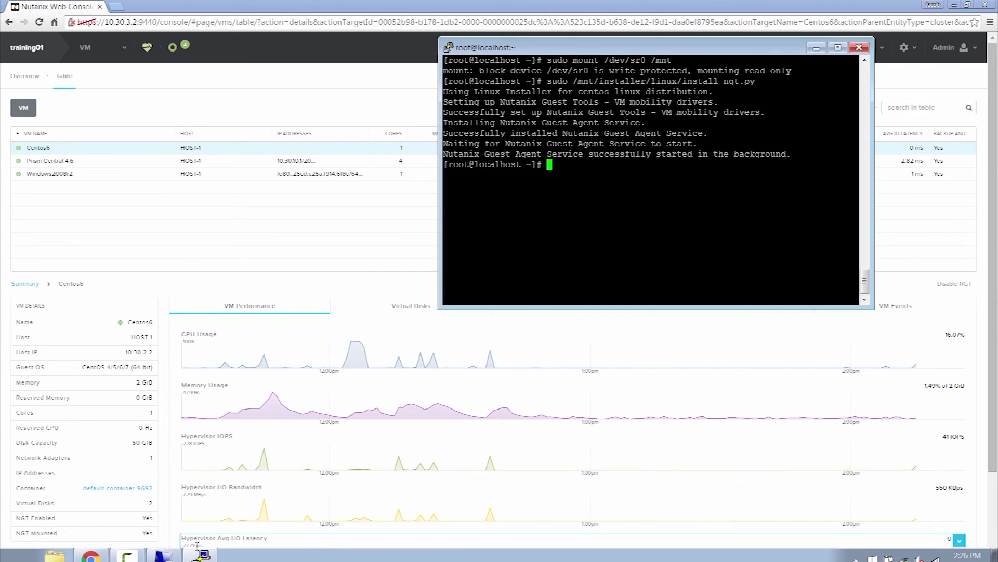
pyautogui.click(200, 548)
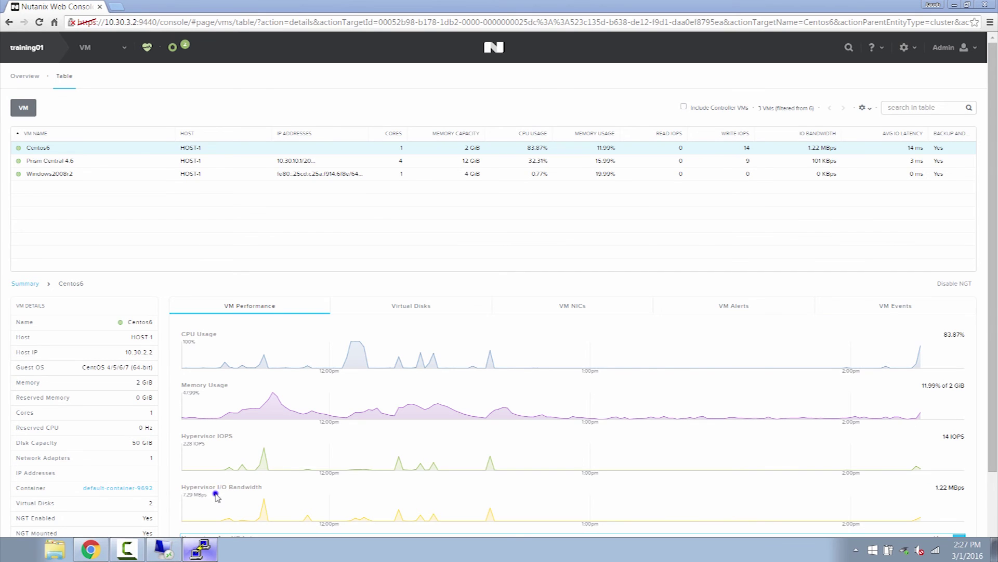
# Open an SSH session to 10.30.3.2 and log in with the CVM credentials.
pyautogui.click(540, 300)
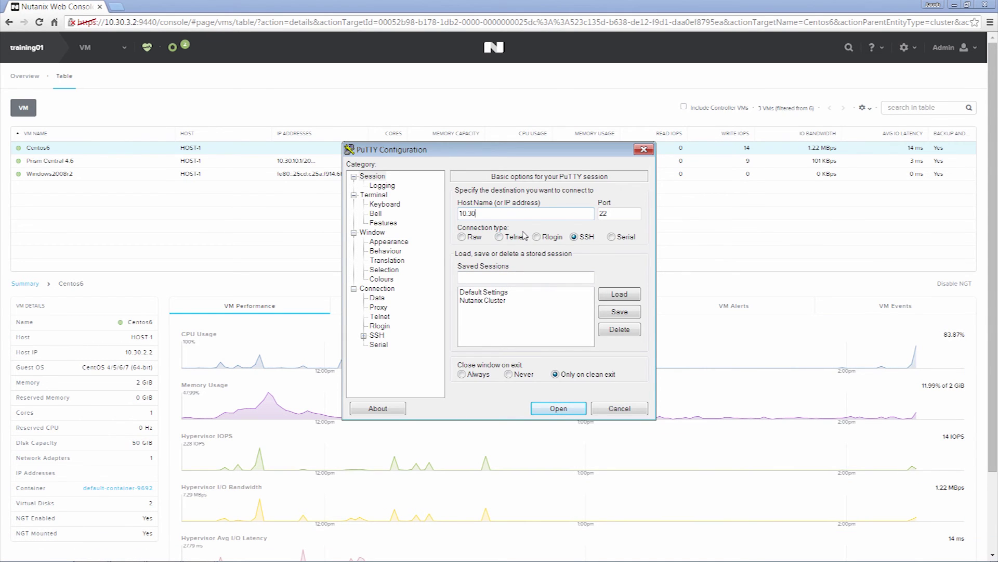
pyautogui.write('10.30.3.2')
pyautogui.press('Return')
pyautogui.write('nutanix')
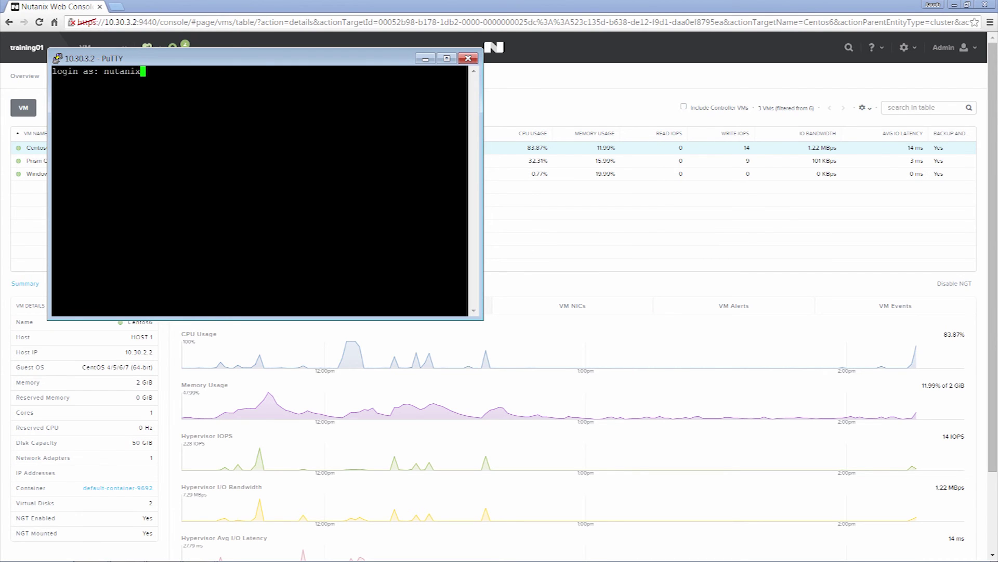
pyautogui.press('Return')
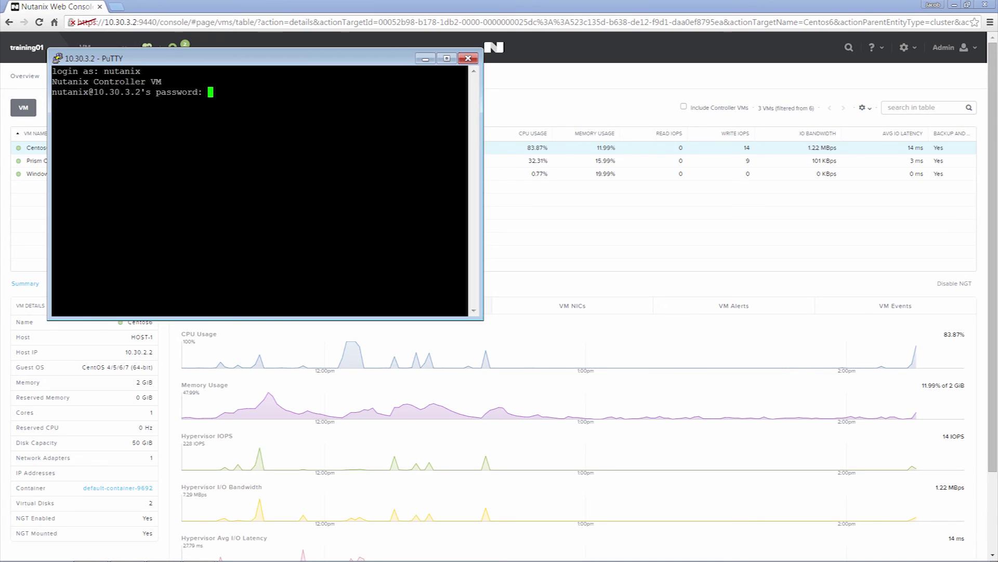
pyautogui.press('Return')
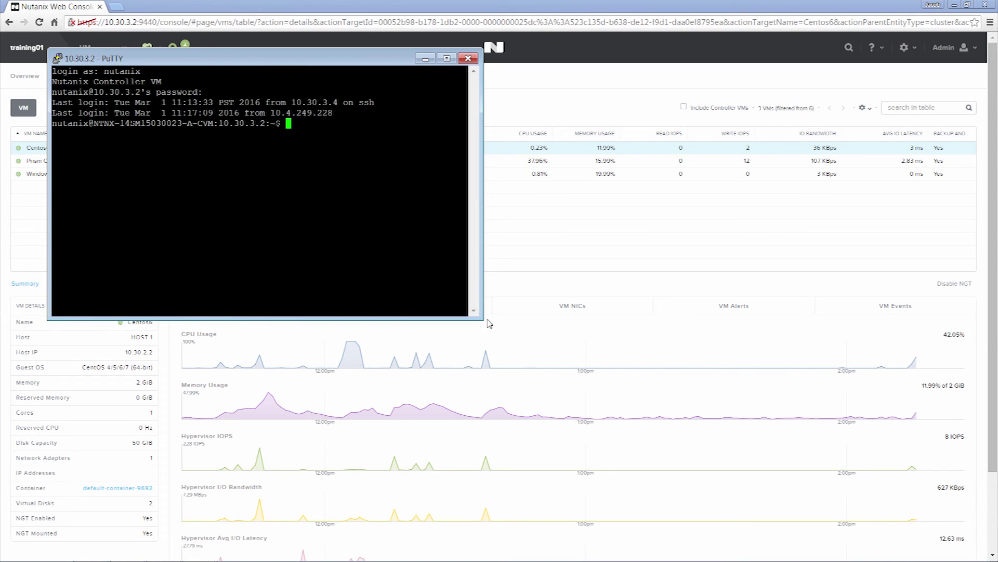
# Enlarge the terminal window and clear the screen.
pyautogui.moveTo(482, 318); pyautogui.dragTo(830, 454)
pyautogui.write('clear')
pyautogui.press('Return')
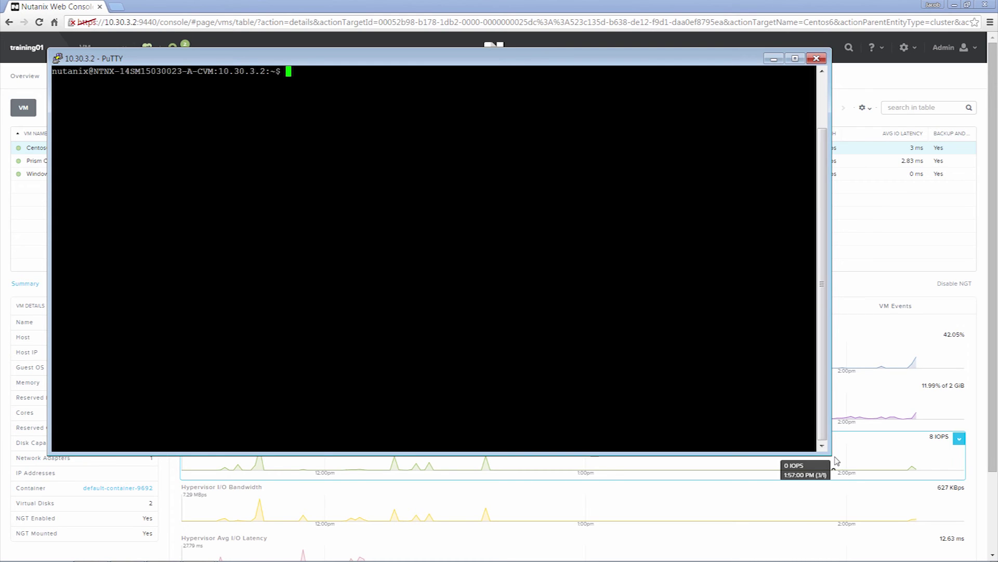
# Run ncli nutanix-guest-tools list and highlight Centos6's NGT Enabled and File Level Restore lines.
pyautogui.write('ncli nutanix-guest-')
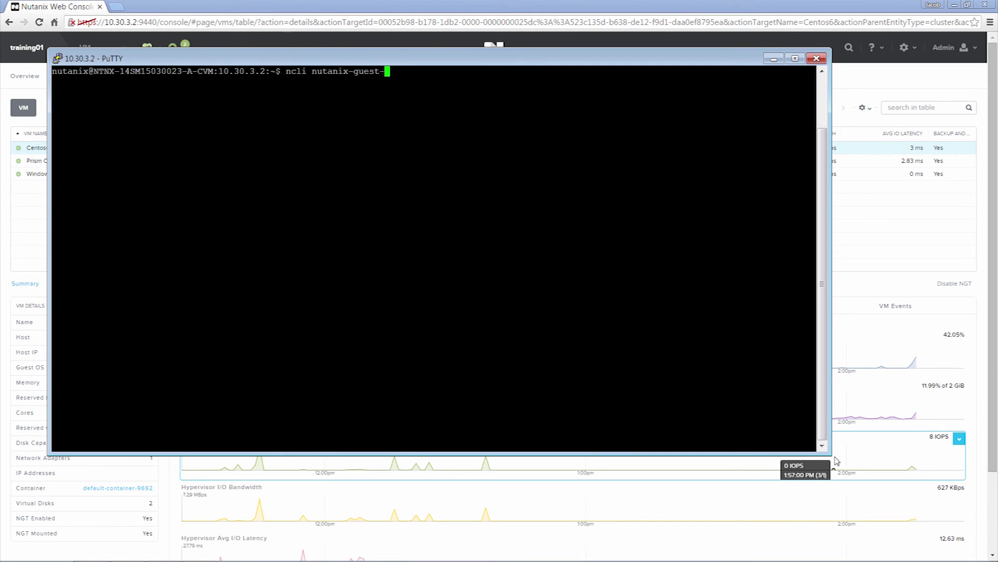
pyautogui.write('tools list')
pyautogui.press('Return')
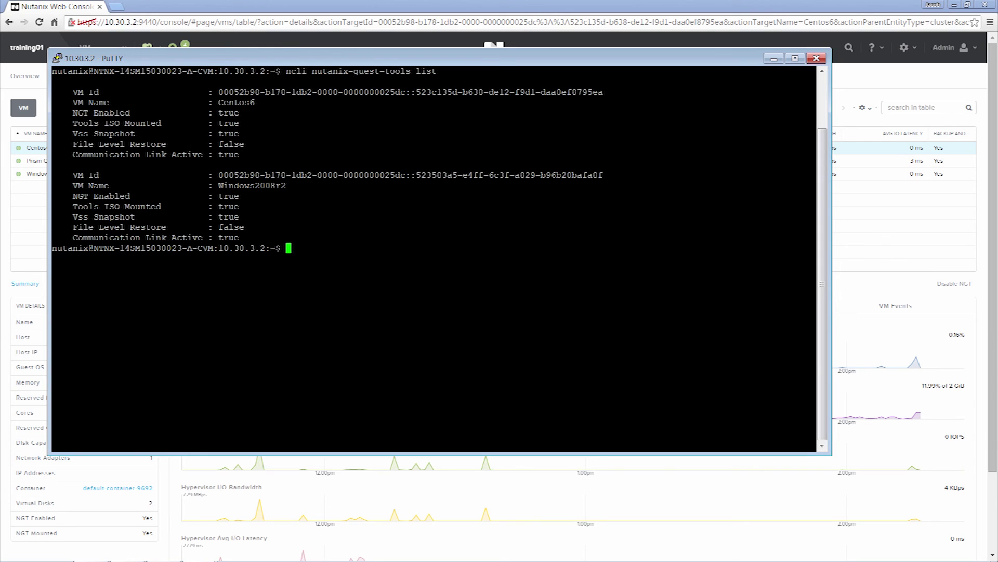
pyautogui.moveTo(78, 113); pyautogui.dragTo(237, 113)
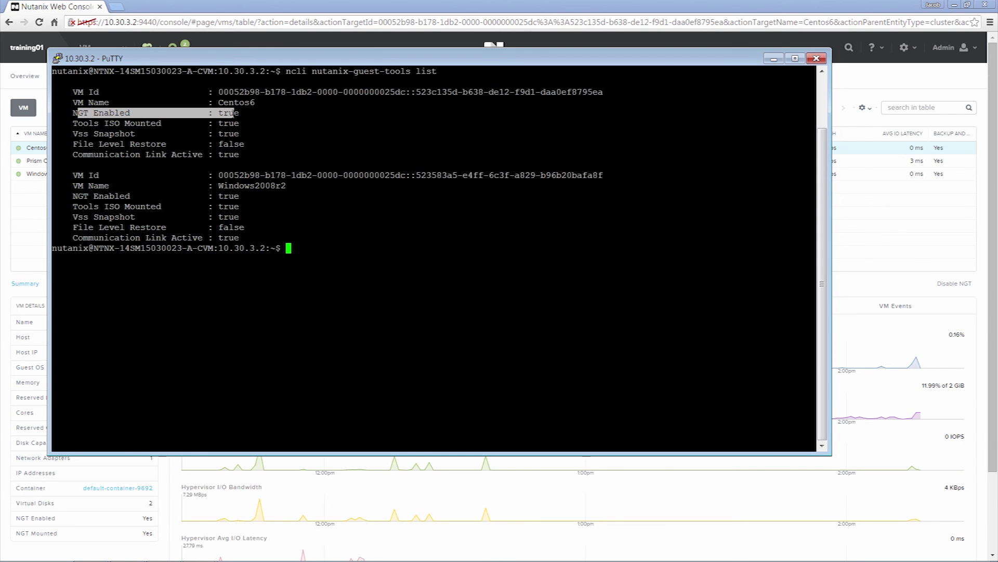
pyautogui.click(95, 155)
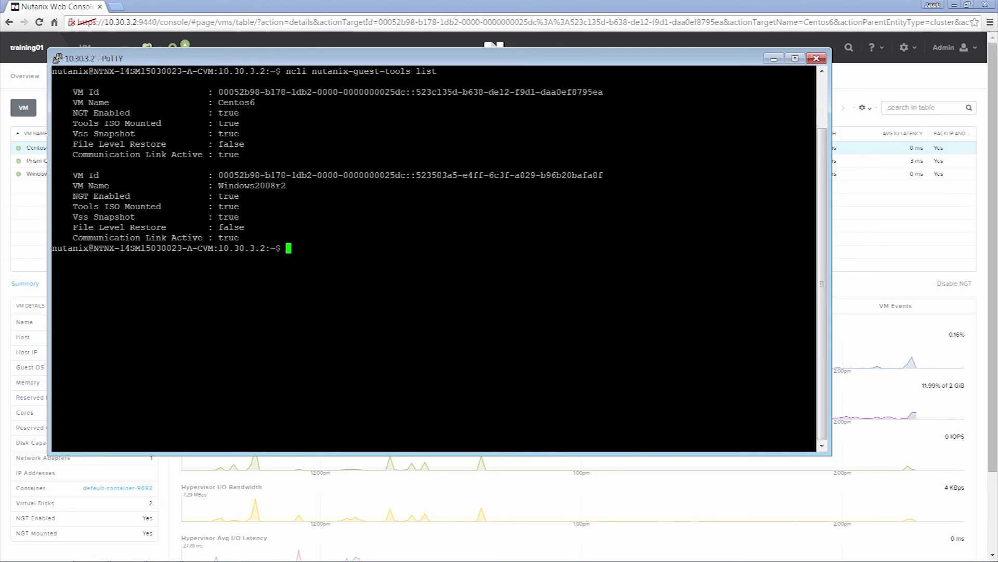
pyautogui.moveTo(74, 143); pyautogui.dragTo(244, 144)
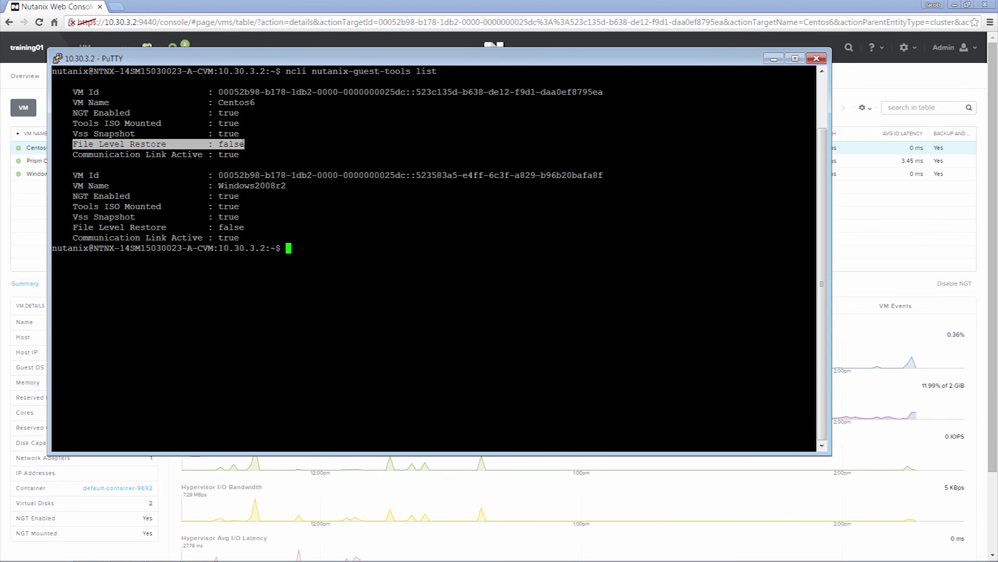
pyautogui.click(858, 248)
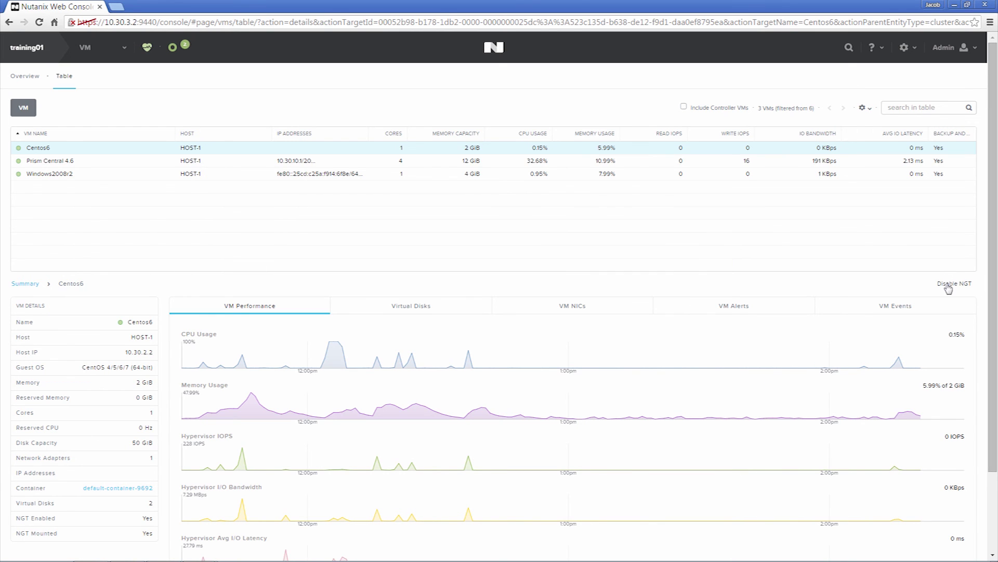